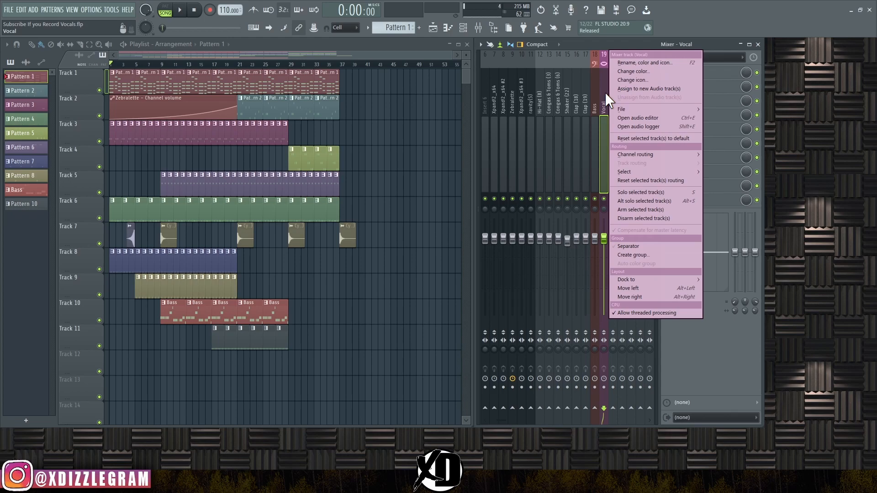
Step: Assign the Vocal mixer track to a new audio track in the playlist and make that playlist track taller
{"action": "left_click", "coordinate": [668, 88]}
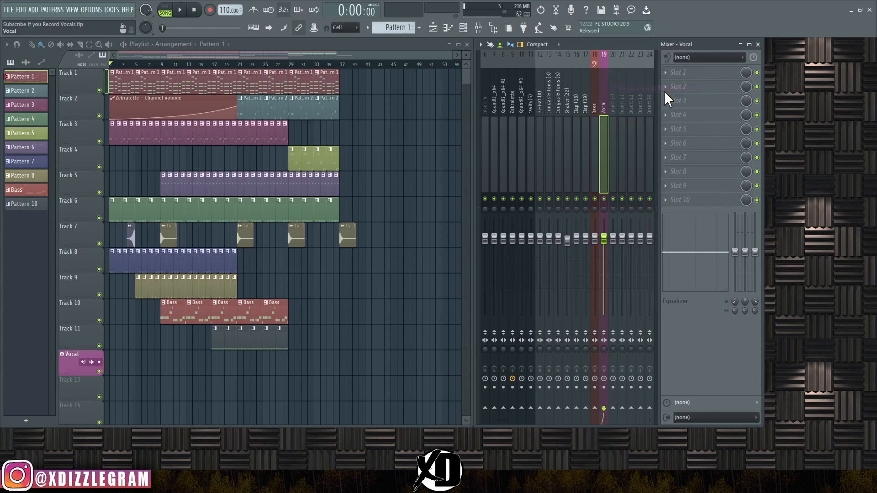
{"action": "scroll", "coordinate": [134, 332], "scroll_direction": "down", "scroll_amount": 1}
{"action": "scroll", "coordinate": [133, 332], "scroll_direction": "down", "scroll_amount": 4}
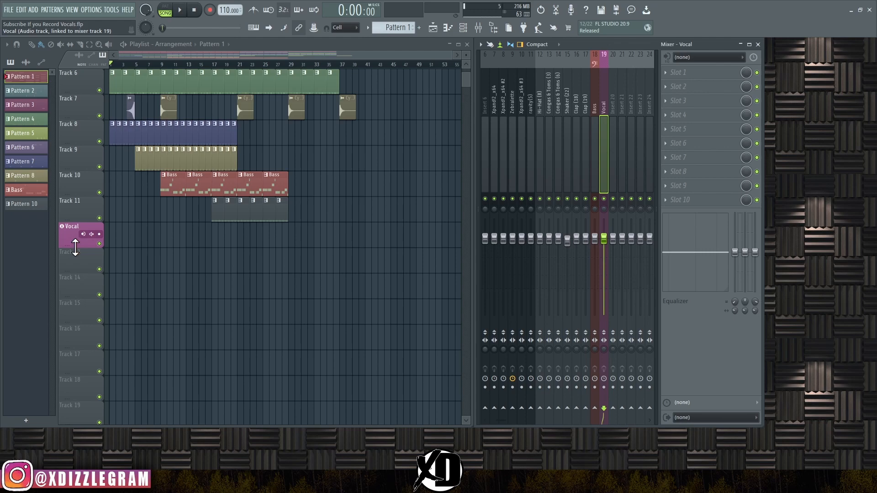
{"action": "left_click_drag", "start_coordinate": [76, 247], "coordinate": [79, 303]}
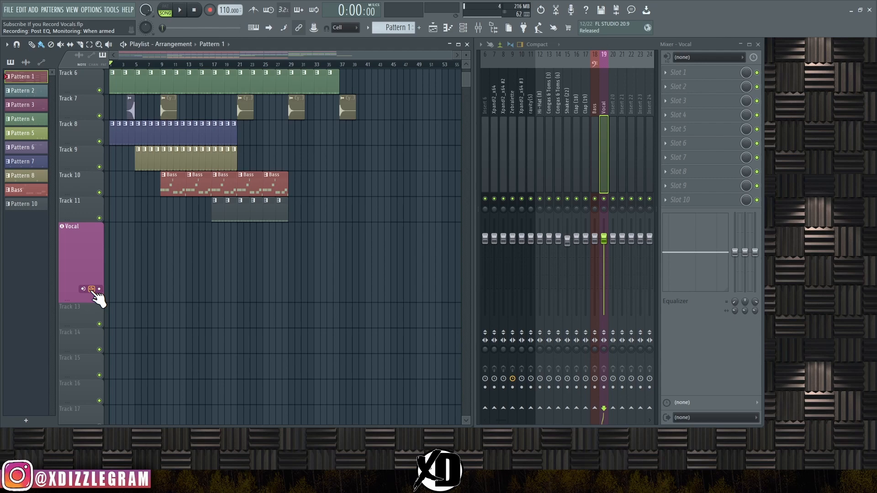
Step: Set the Vocal track's audio input to mono In 1 and accept switching its recording to external input only
{"action": "left_click", "coordinate": [91, 289]}
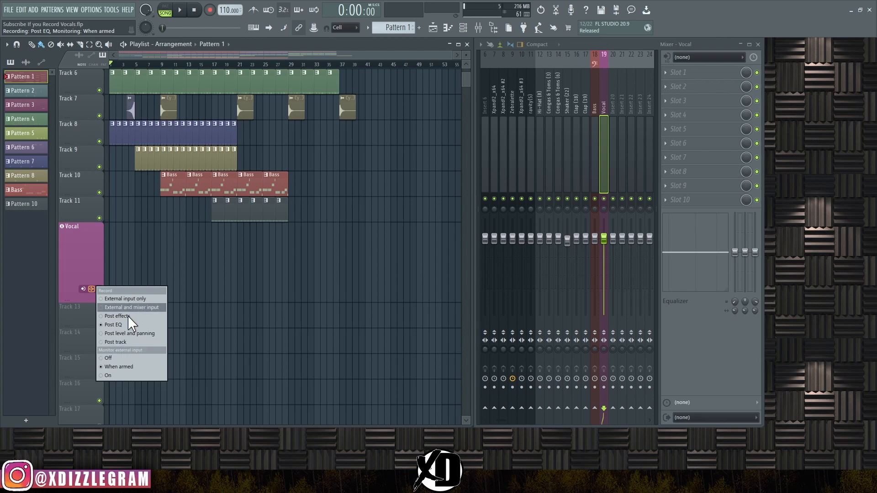
{"action": "left_click", "coordinate": [89, 257]}
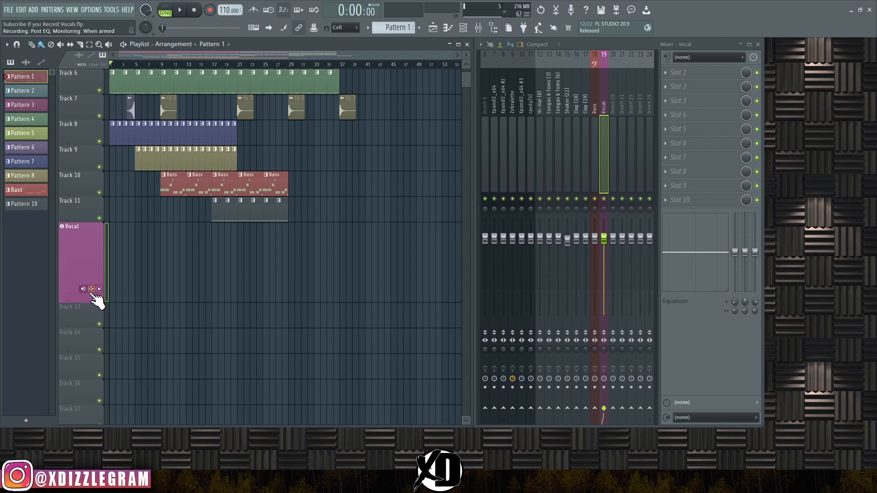
{"action": "left_click", "coordinate": [83, 289]}
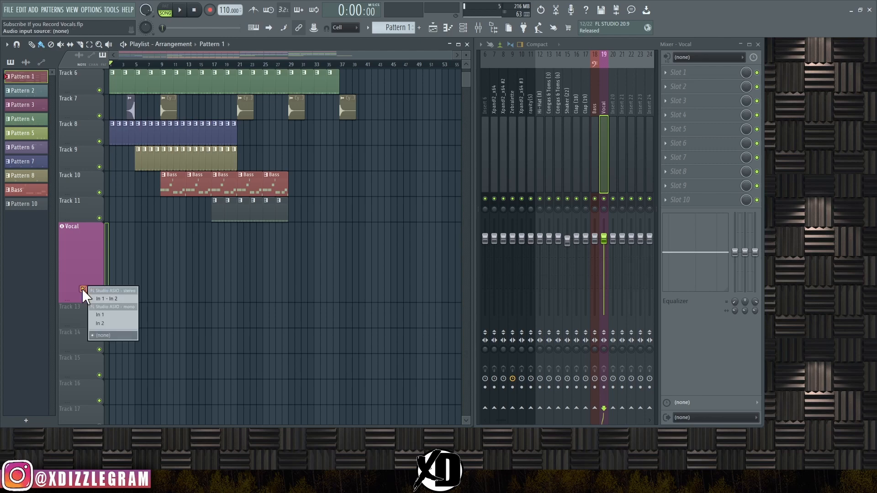
{"action": "left_click", "coordinate": [109, 315]}
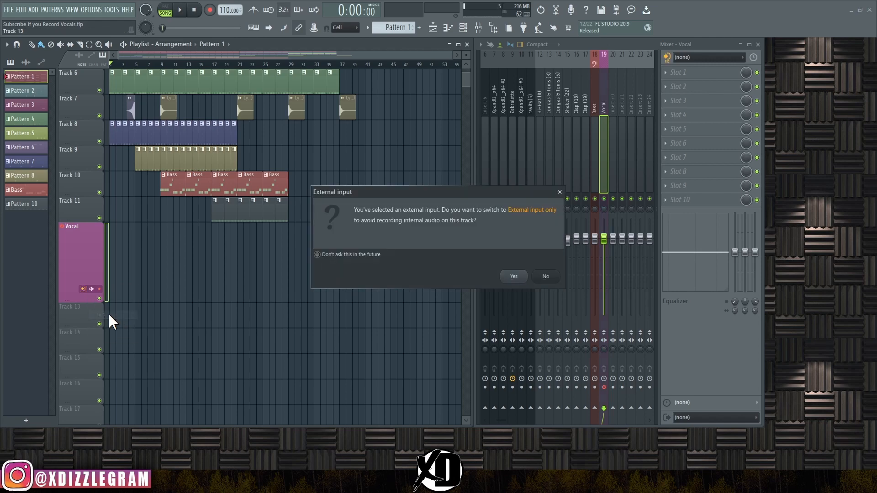
{"action": "left_click_drag", "start_coordinate": [420, 192], "coordinate": [400, 172]}
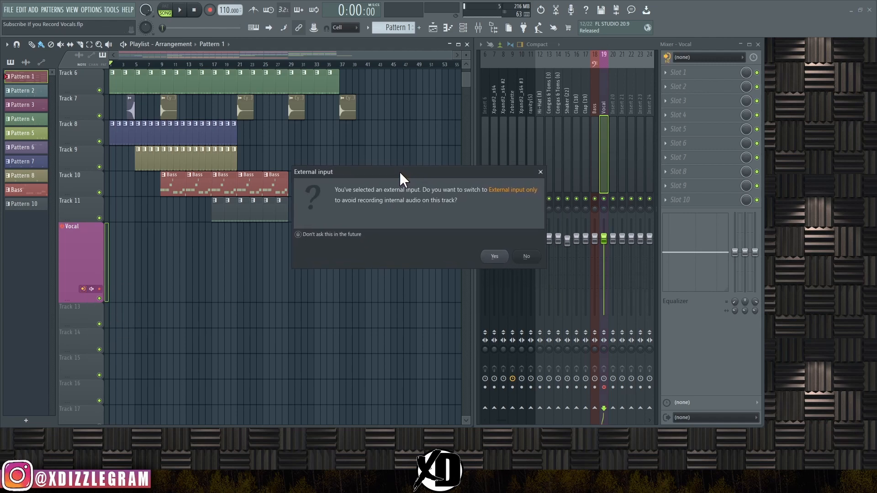
{"action": "left_click", "coordinate": [495, 257]}
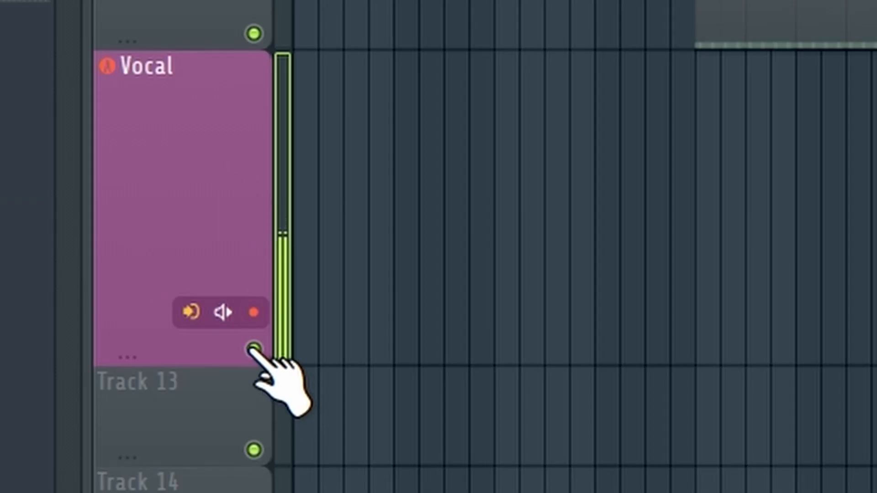
Step: Toggle the Vocal track's mute and examine its recording source and external input monitoring options
{"action": "left_click", "coordinate": [99, 298]}
{"action": "left_click", "coordinate": [253, 349]}
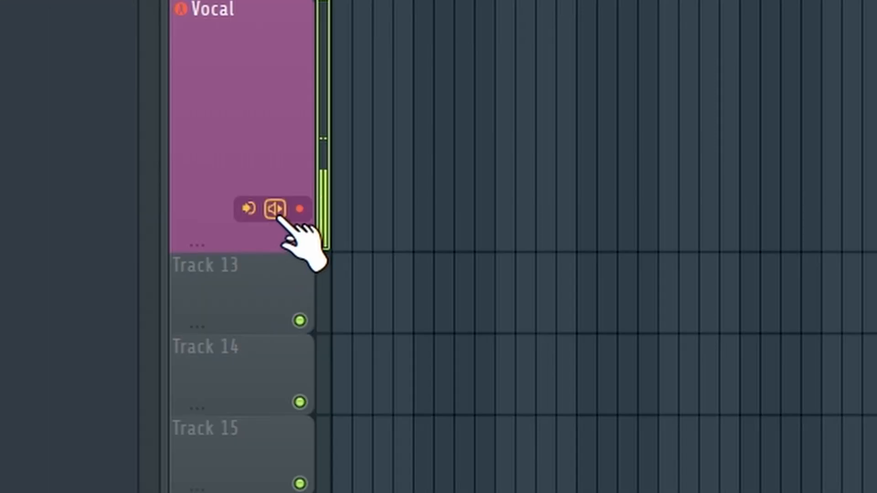
{"action": "left_click", "coordinate": [223, 312]}
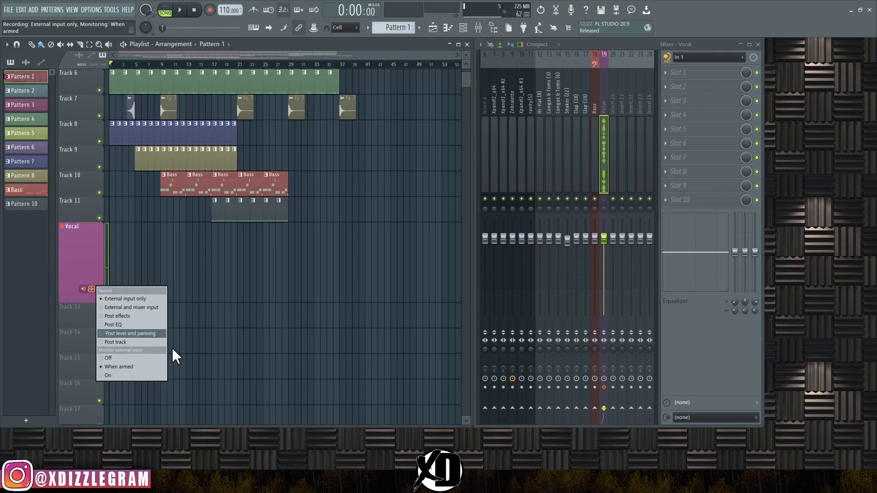
{"action": "left_click", "coordinate": [594, 349]}
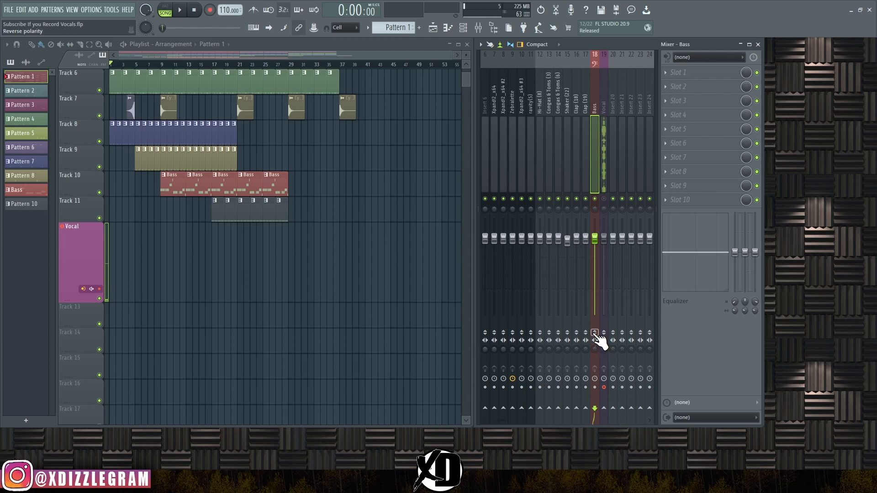
{"action": "left_click", "coordinate": [91, 289]}
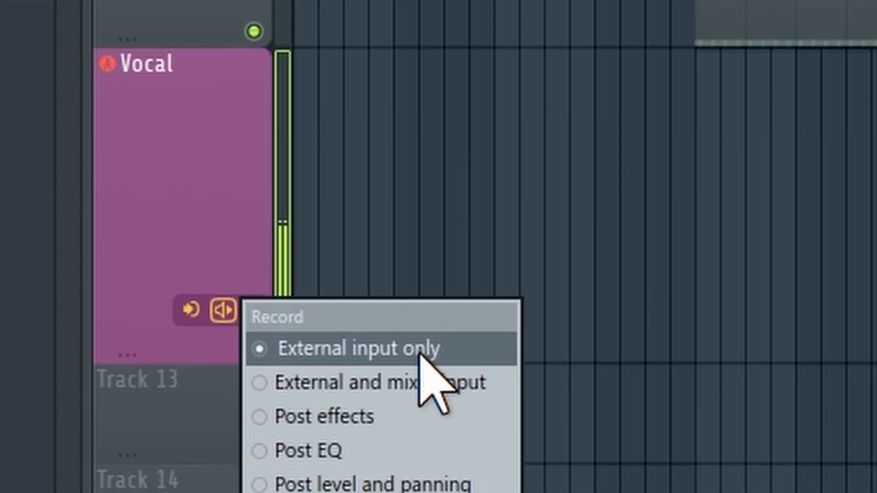
{"action": "left_click", "coordinate": [416, 174]}
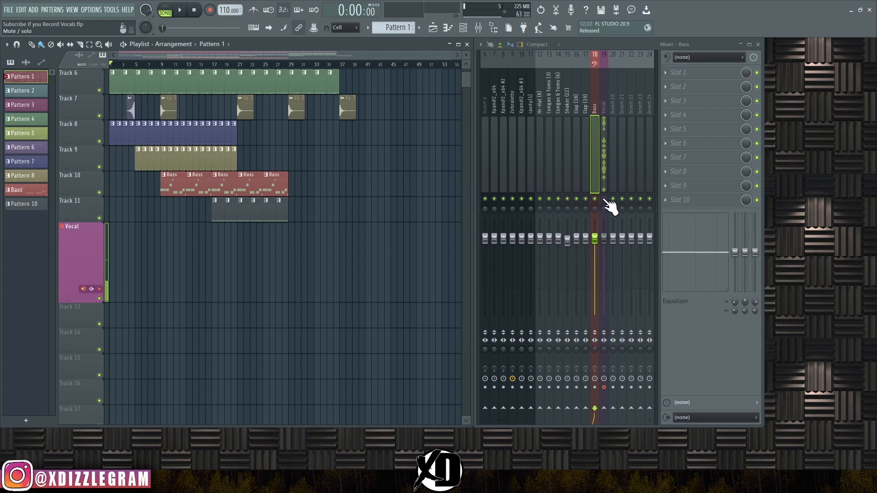
Step: Select the Vocal mixer track, solo the Vocal playlist track and review the recording filter options
{"action": "left_click", "coordinate": [603, 174]}
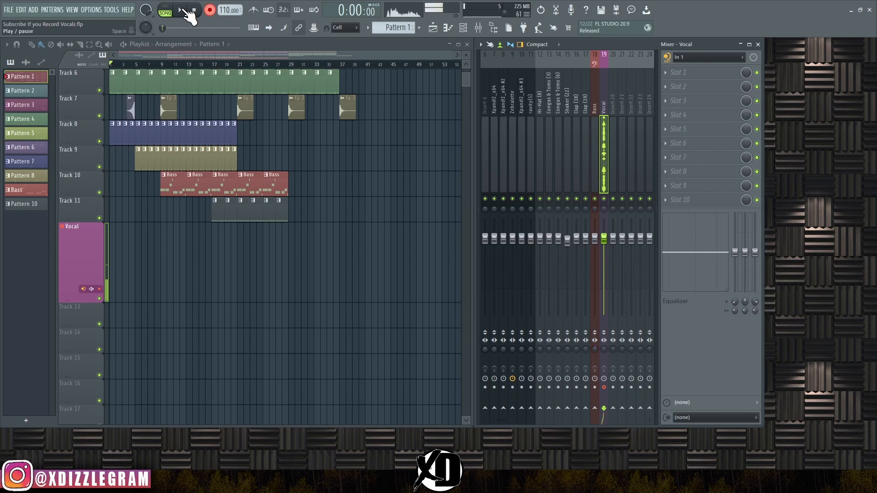
{"action": "right_click", "coordinate": [100, 299]}
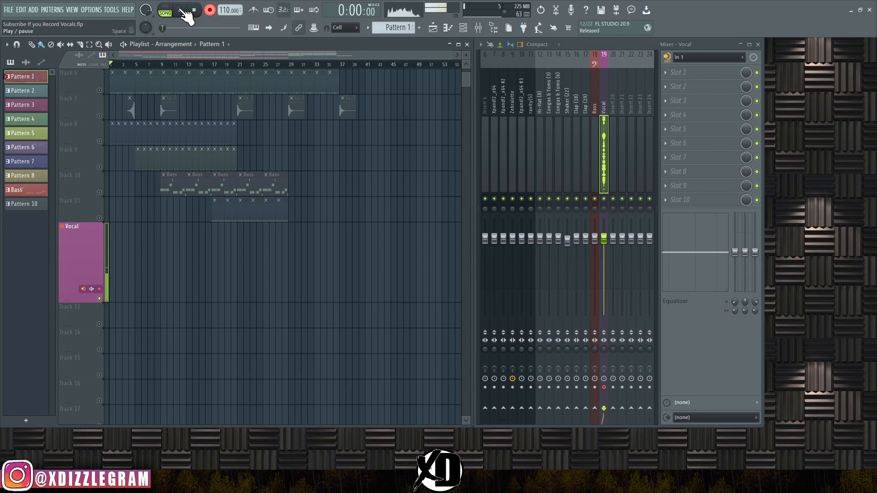
{"action": "right_click", "coordinate": [211, 11]}
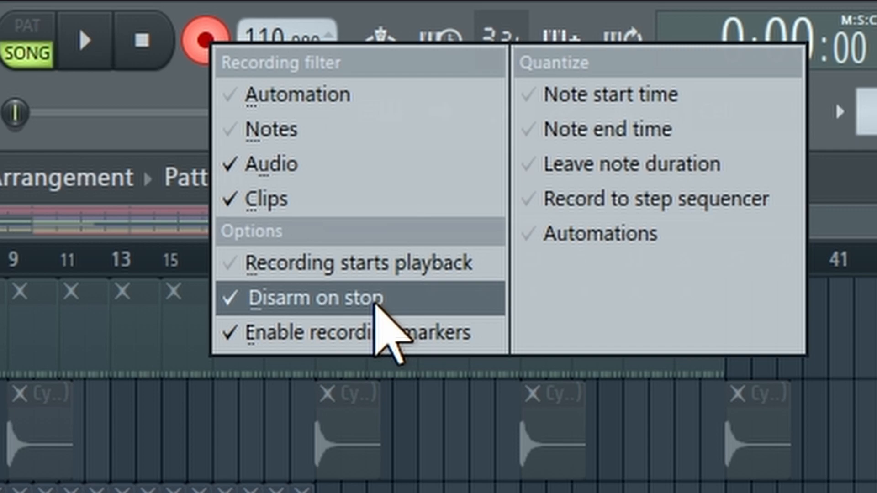
{"action": "left_click", "coordinate": [188, 82]}
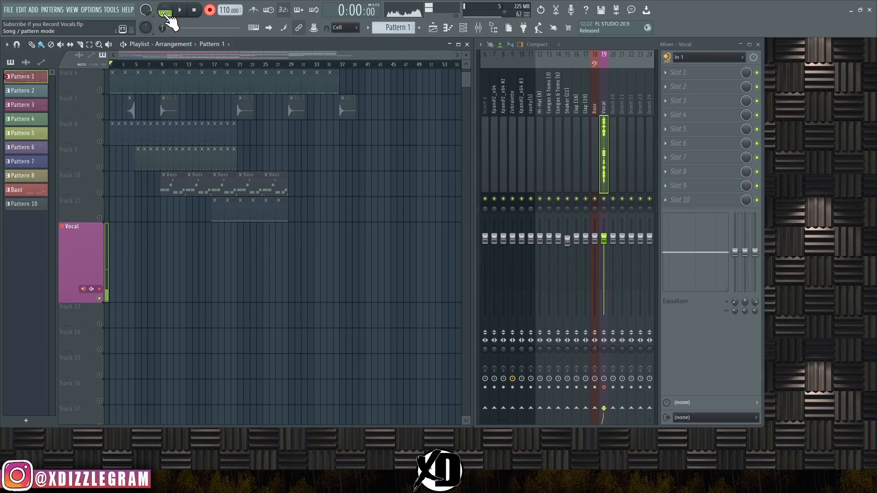
Step: Record a vocal take about five bars long on the soloed Vocal track, starting at the beginning of the song
{"action": "left_click", "coordinate": [182, 10]}
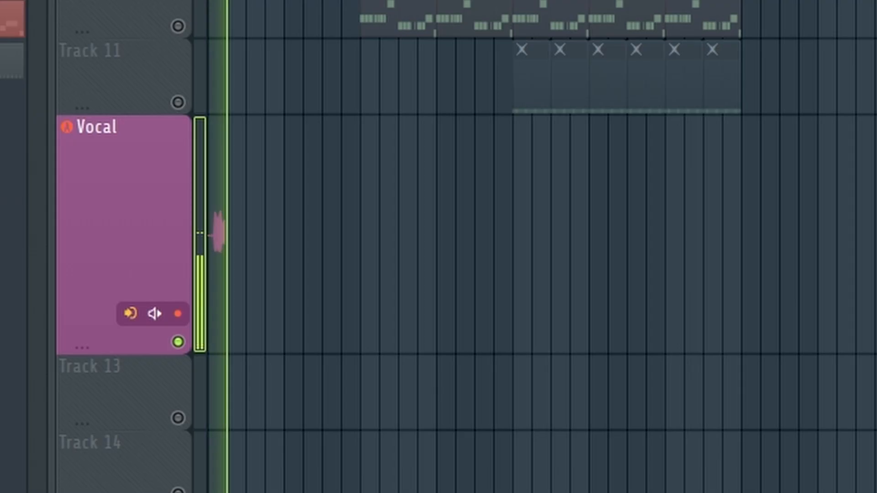
{"action": "scroll", "coordinate": [534, 246], "scroll_direction": "up", "scroll_amount": 5}
{"action": "scroll", "coordinate": [535, 246], "scroll_direction": "up", "scroll_amount": 5}
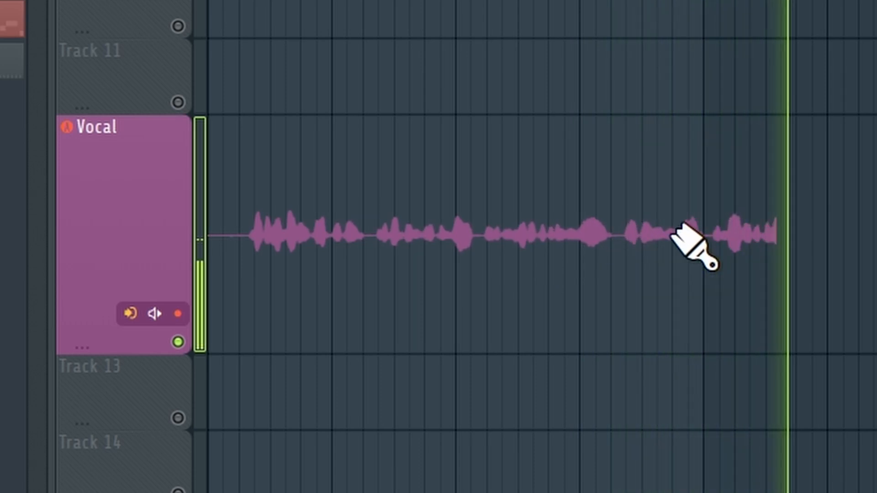
{"action": "key", "text": "space"}
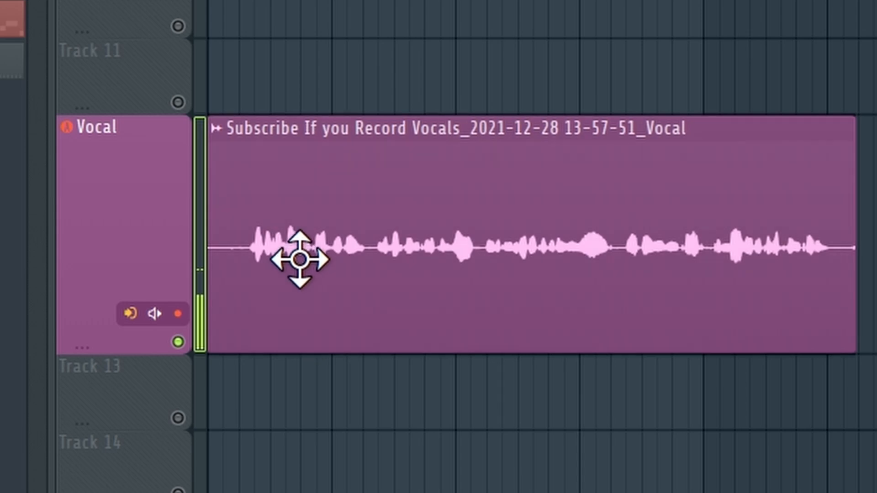
Step: Move the recorded vocal clip down to Track 13 and make that track taller
{"action": "left_click_drag", "start_coordinate": [298, 256], "coordinate": [286, 432]}
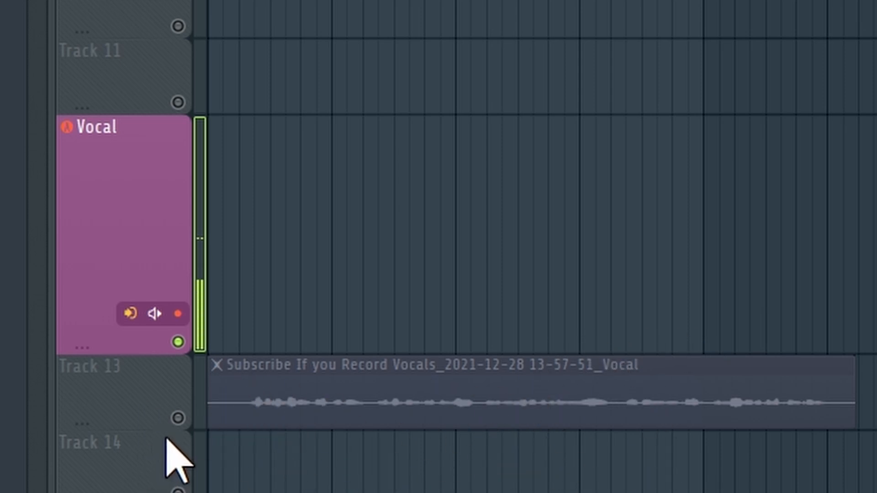
{"action": "left_click_drag", "start_coordinate": [157, 428], "coordinate": [320, 491]}
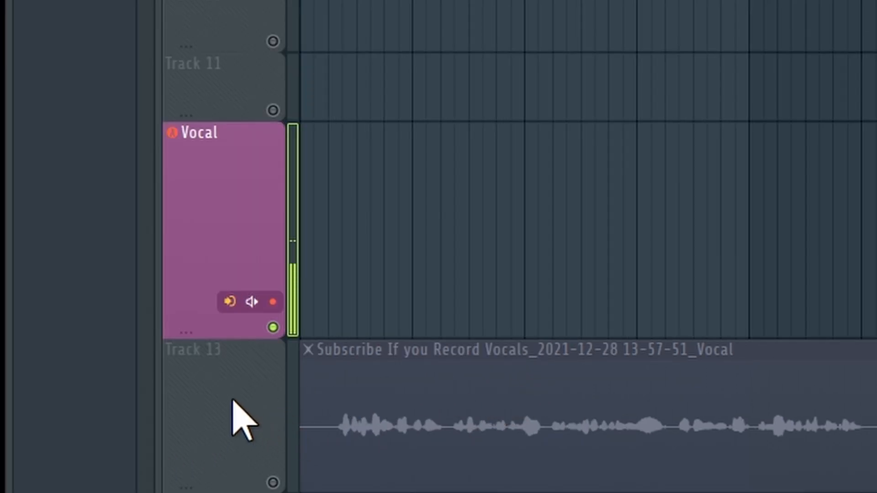
Step: Rename playlist Track 13 as "Main vocal"
{"action": "right_click", "coordinate": [232, 402]}
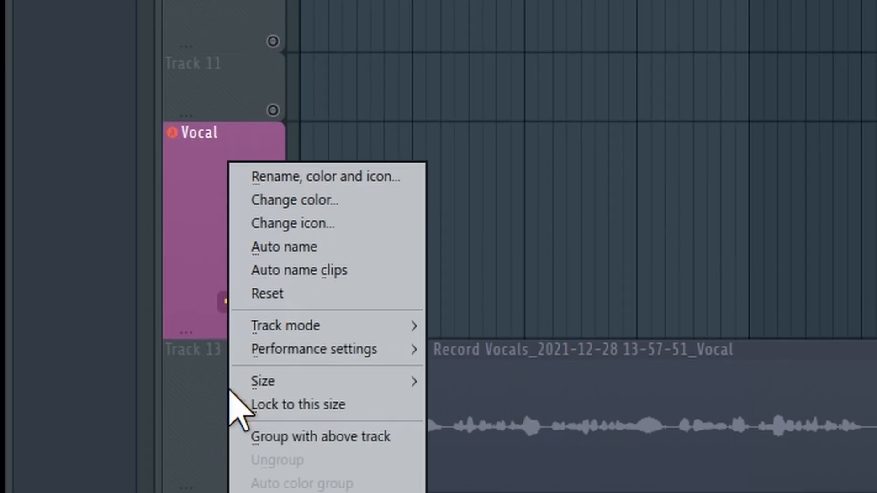
{"action": "left_click", "coordinate": [325, 178]}
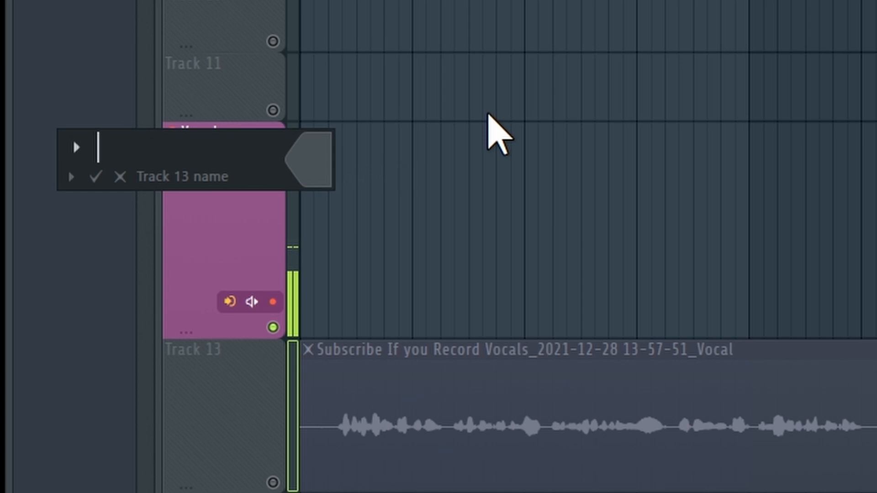
{"action": "type", "text": "Main "}
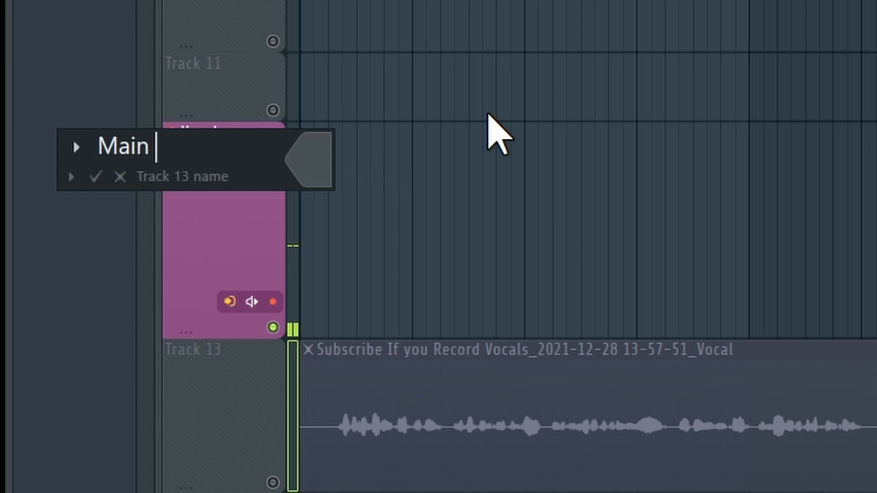
{"action": "type", "text": "vocal"}
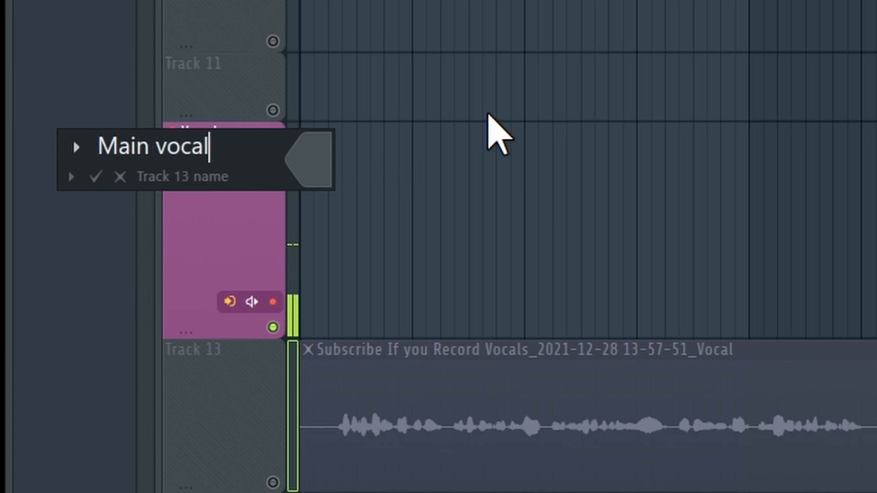
{"action": "left_click", "coordinate": [96, 175]}
Step: Set the Main vocal playlist track's mode to an audio track linked to mixer Insert 20
{"action": "right_click", "coordinate": [249, 165]}
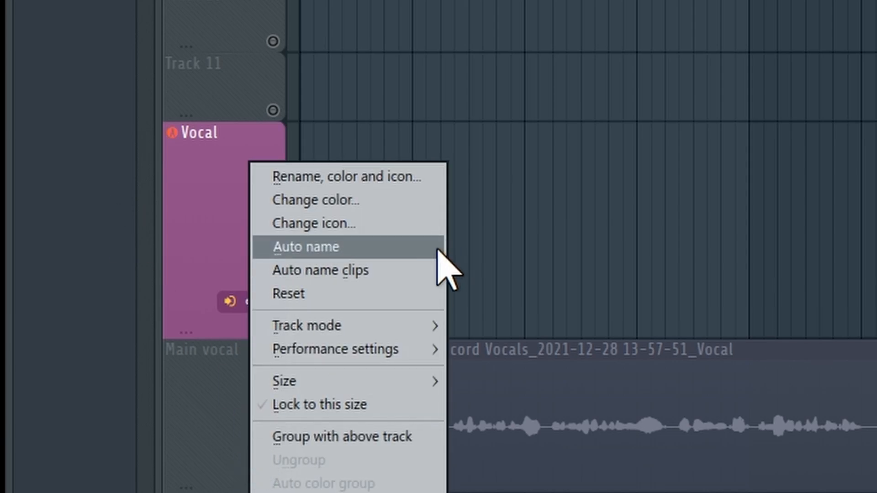
{"action": "mouse_move", "coordinate": [384, 316]}
{"action": "mouse_move", "coordinate": [208, 308]}
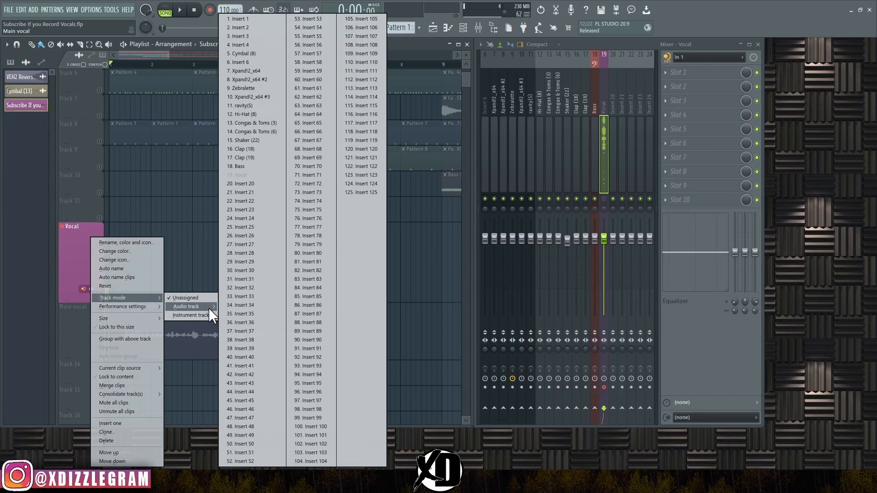
{"action": "left_click", "coordinate": [252, 188]}
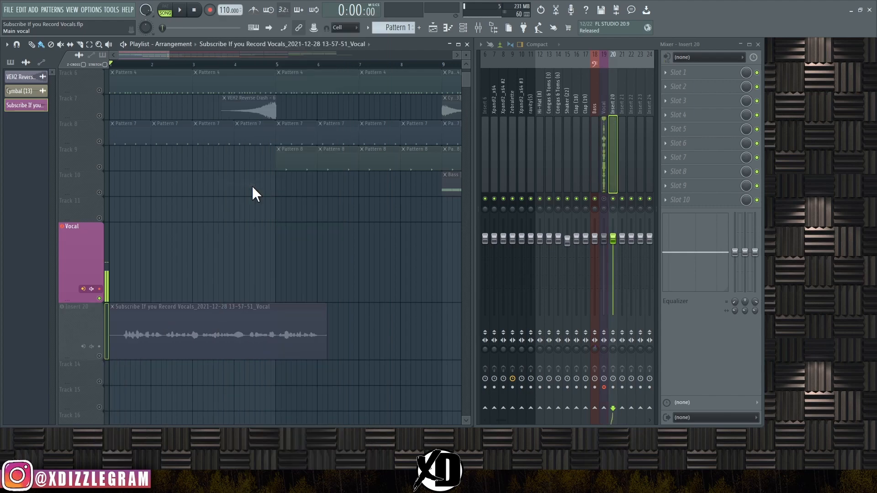
Step: Unmute the Insert 20 playlist track and play back the recorded vocal clip on it
{"action": "left_click", "coordinate": [99, 357]}
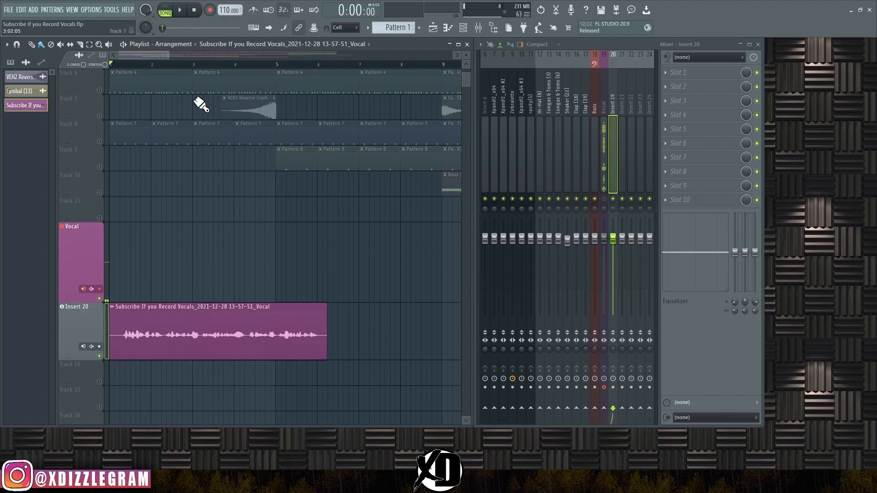
{"action": "key", "text": "space"}
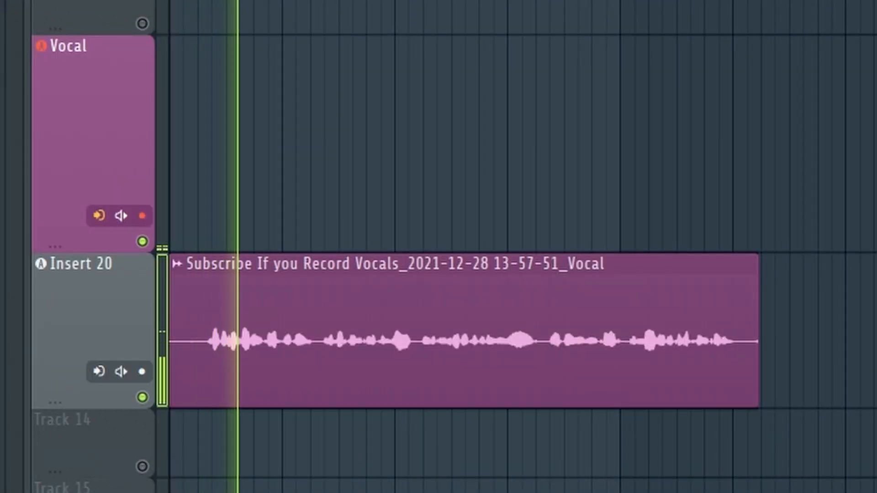